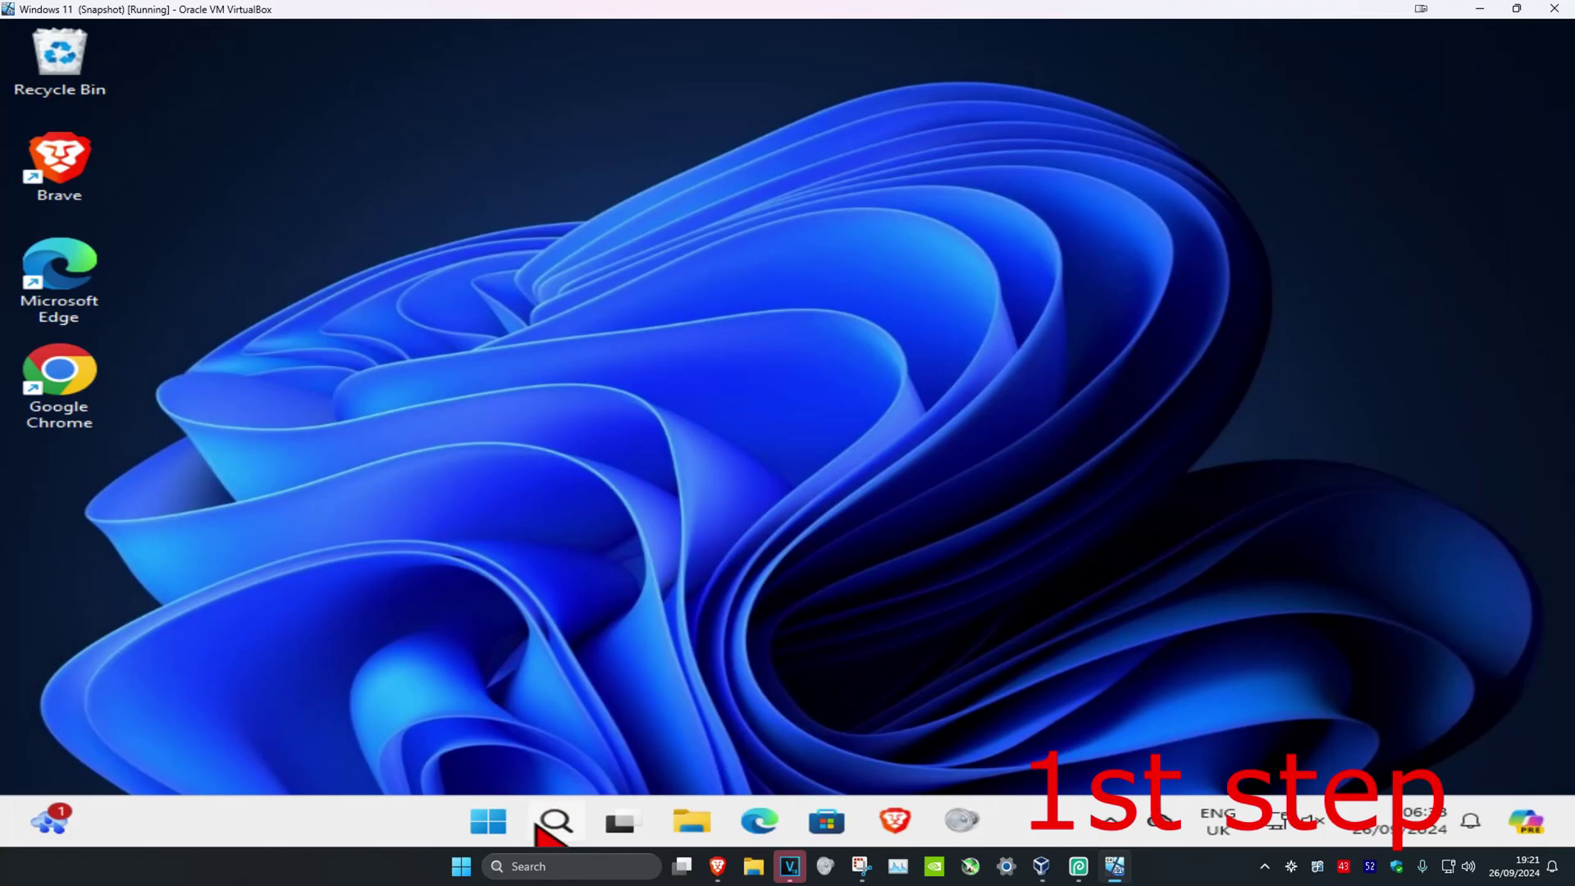
type("regis")
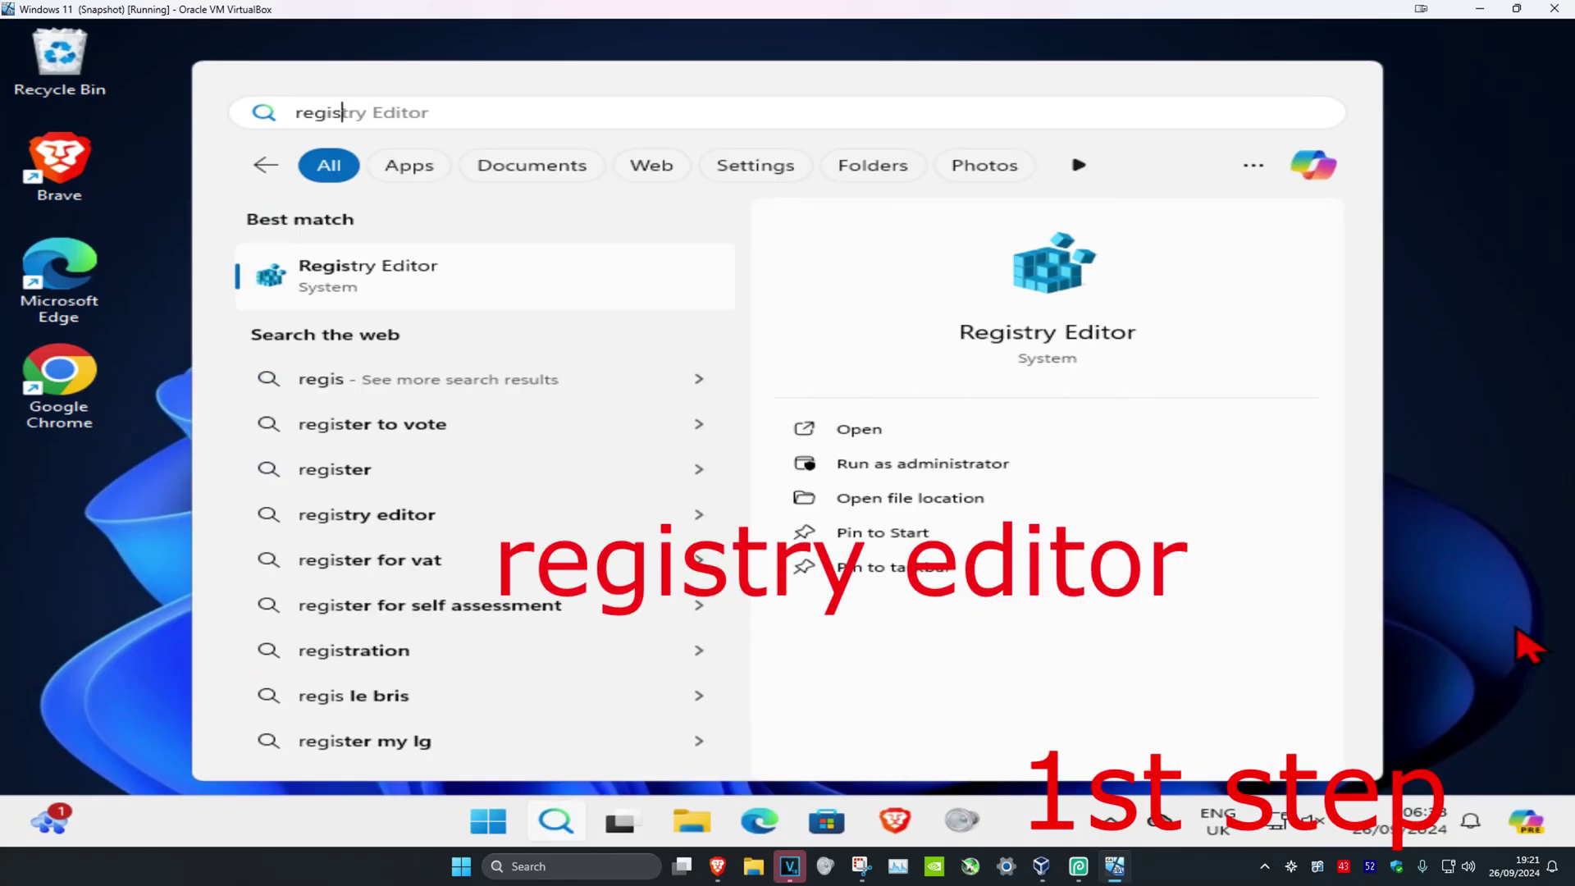
Step: Launch Registry Editor from the 'regis' search results and approve the admin prompt
left_click(561, 295)
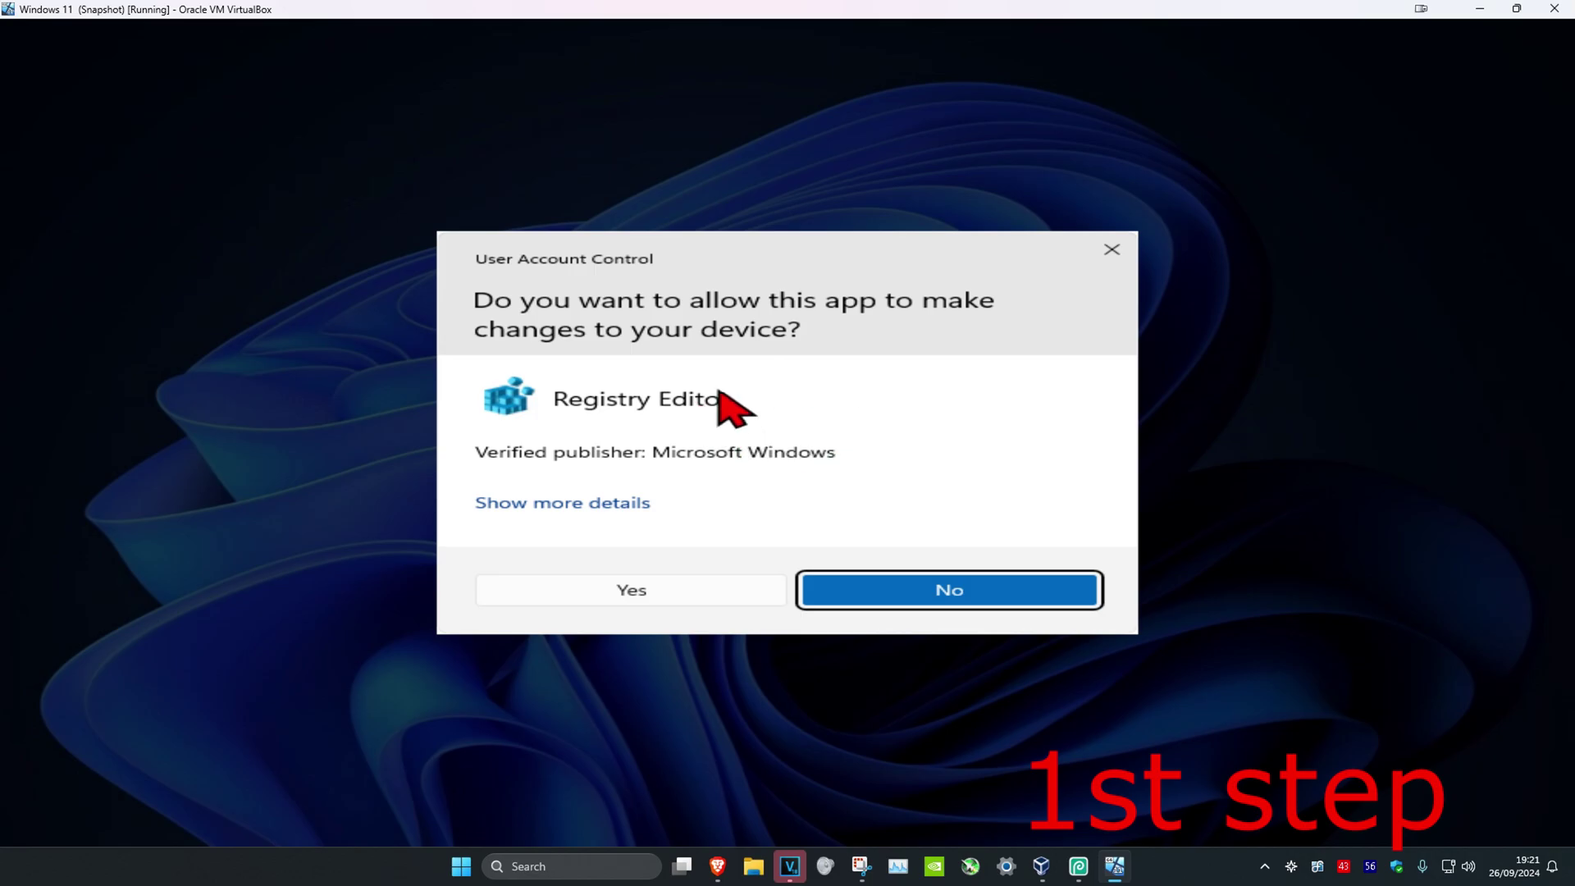
left_click(657, 593)
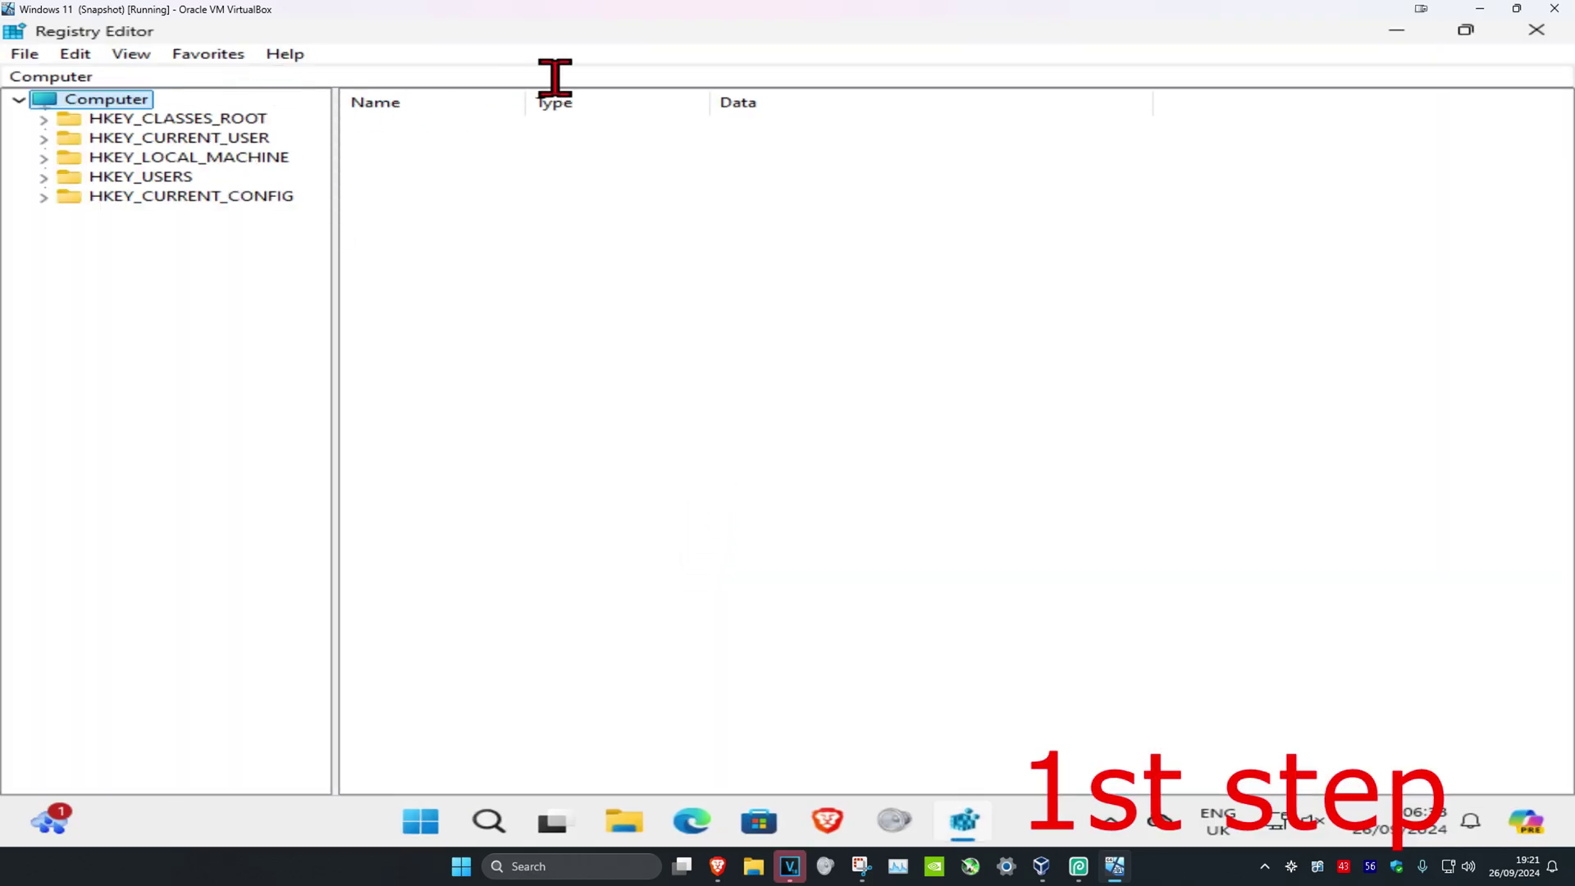
Step: Expand HKEY_LOCAL_MACHINE\SYSTEM\CurrentControlSet\Services in the registry tree
left_click(153, 158)
left_click(44, 158)
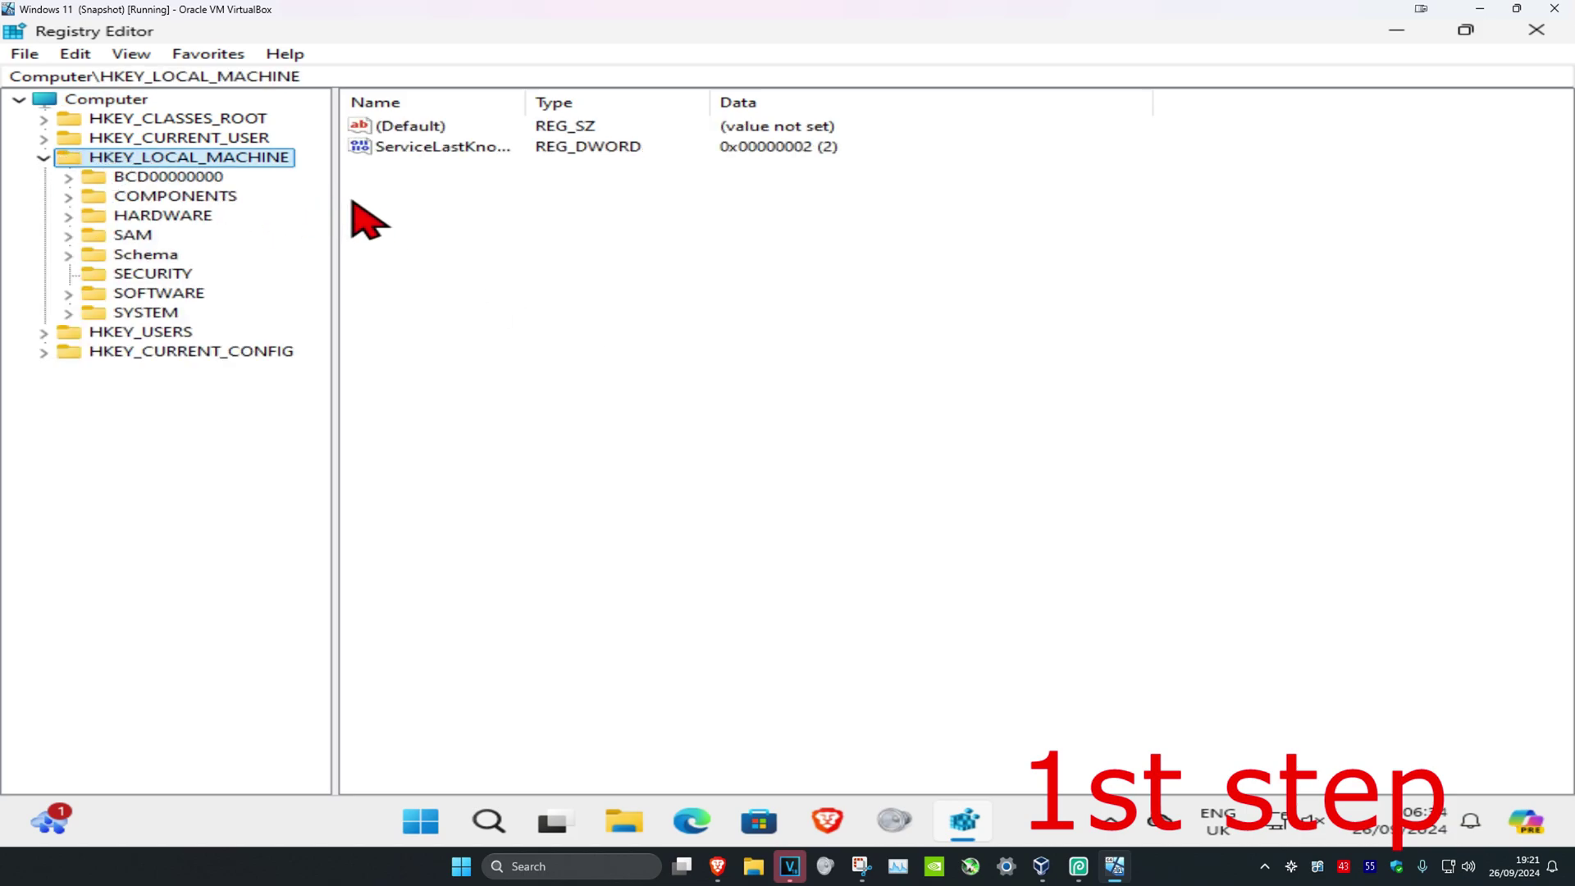
left_click(144, 313)
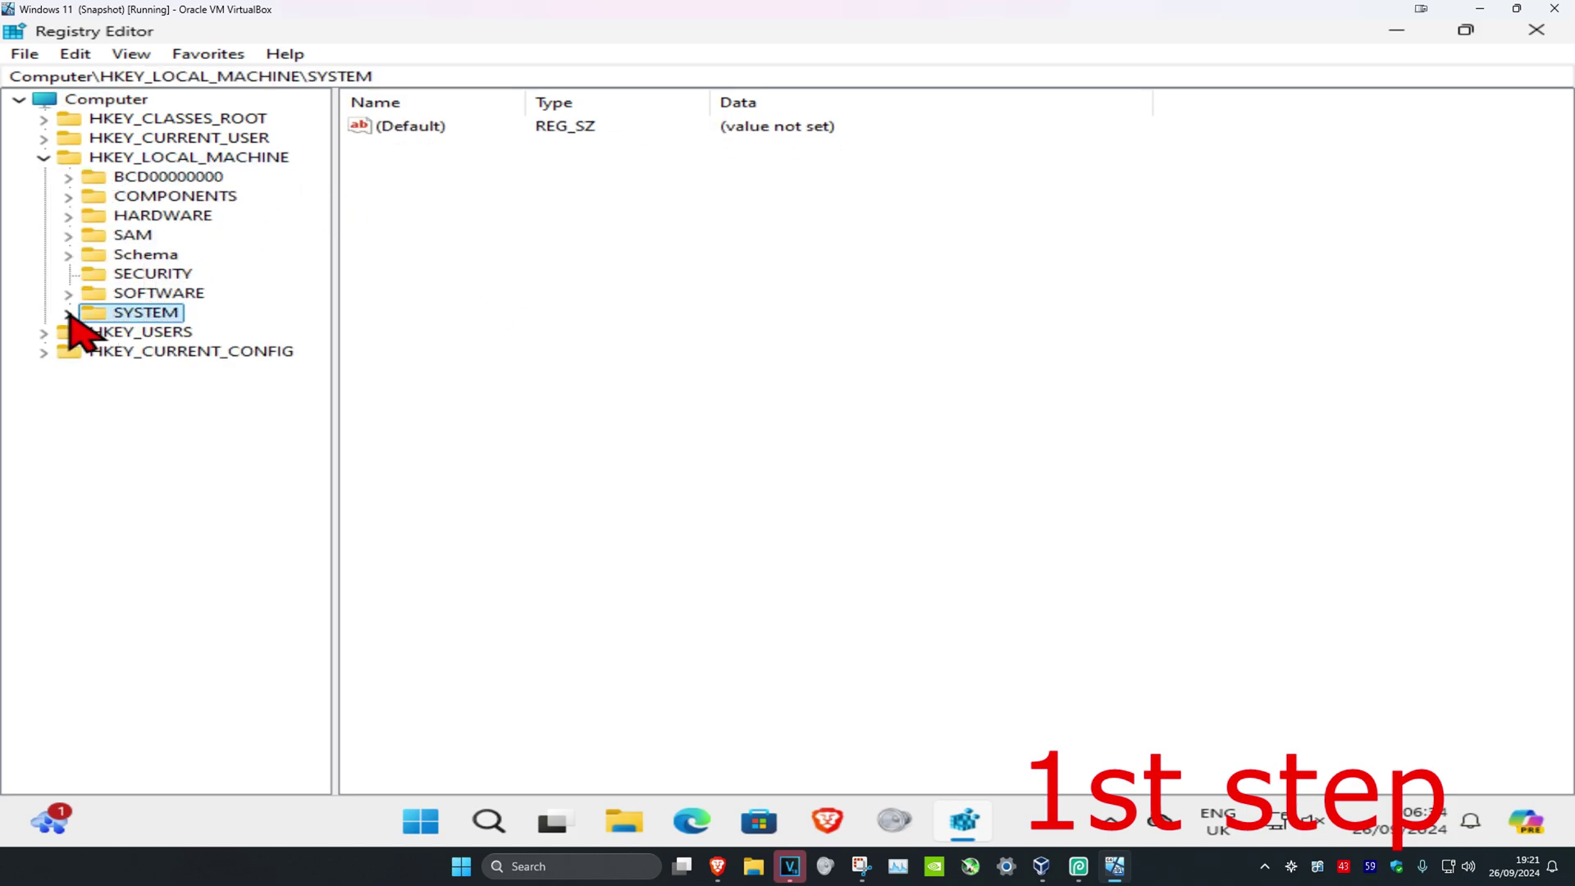
left_click(68, 313)
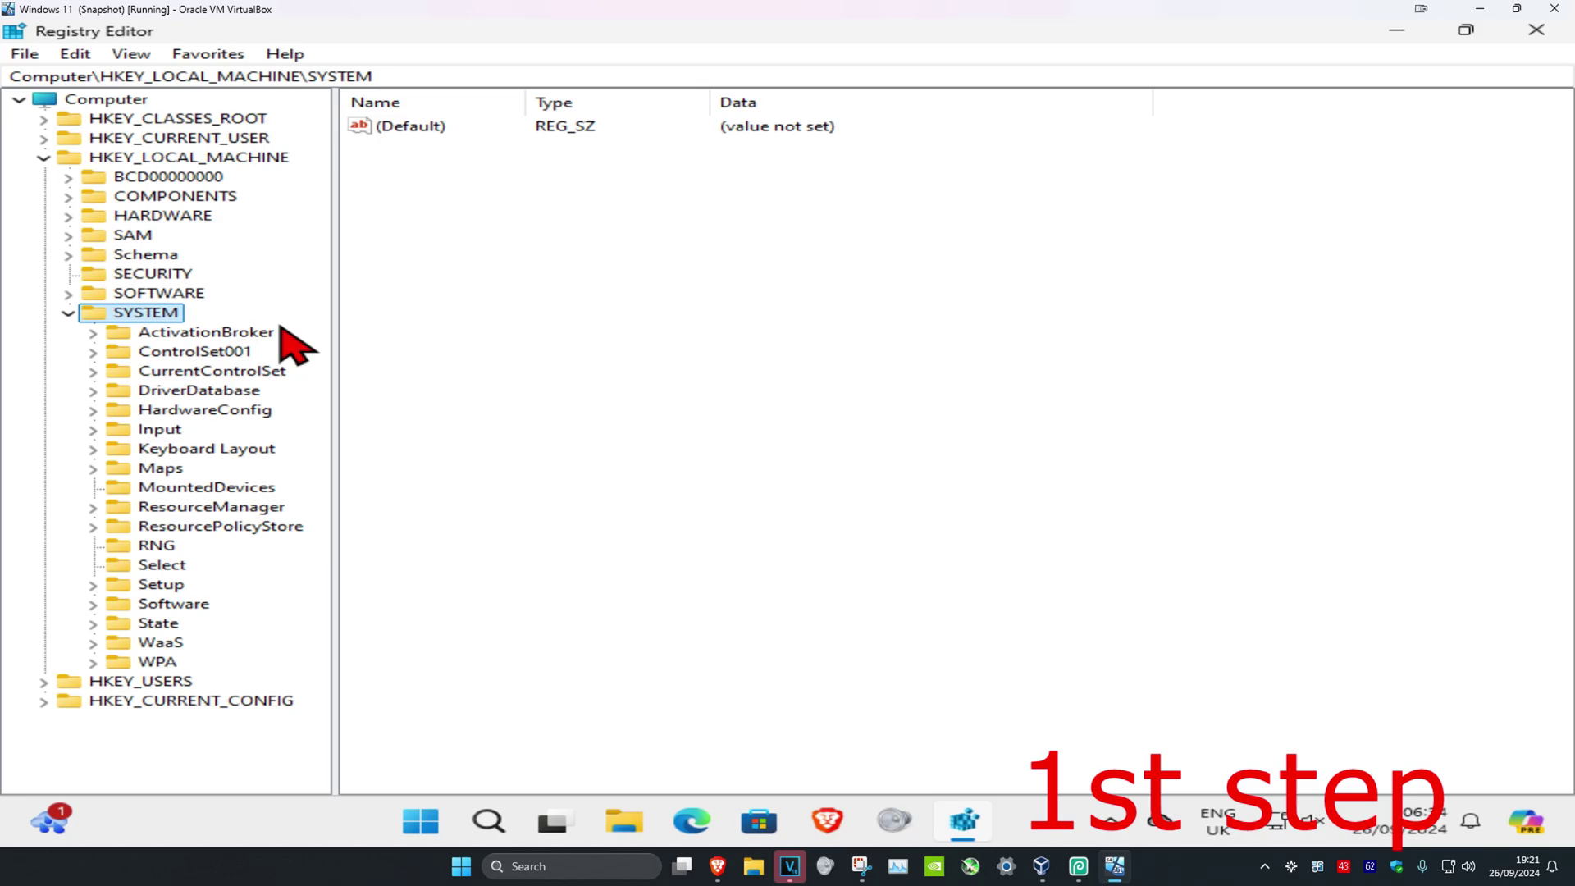
left_click(218, 372)
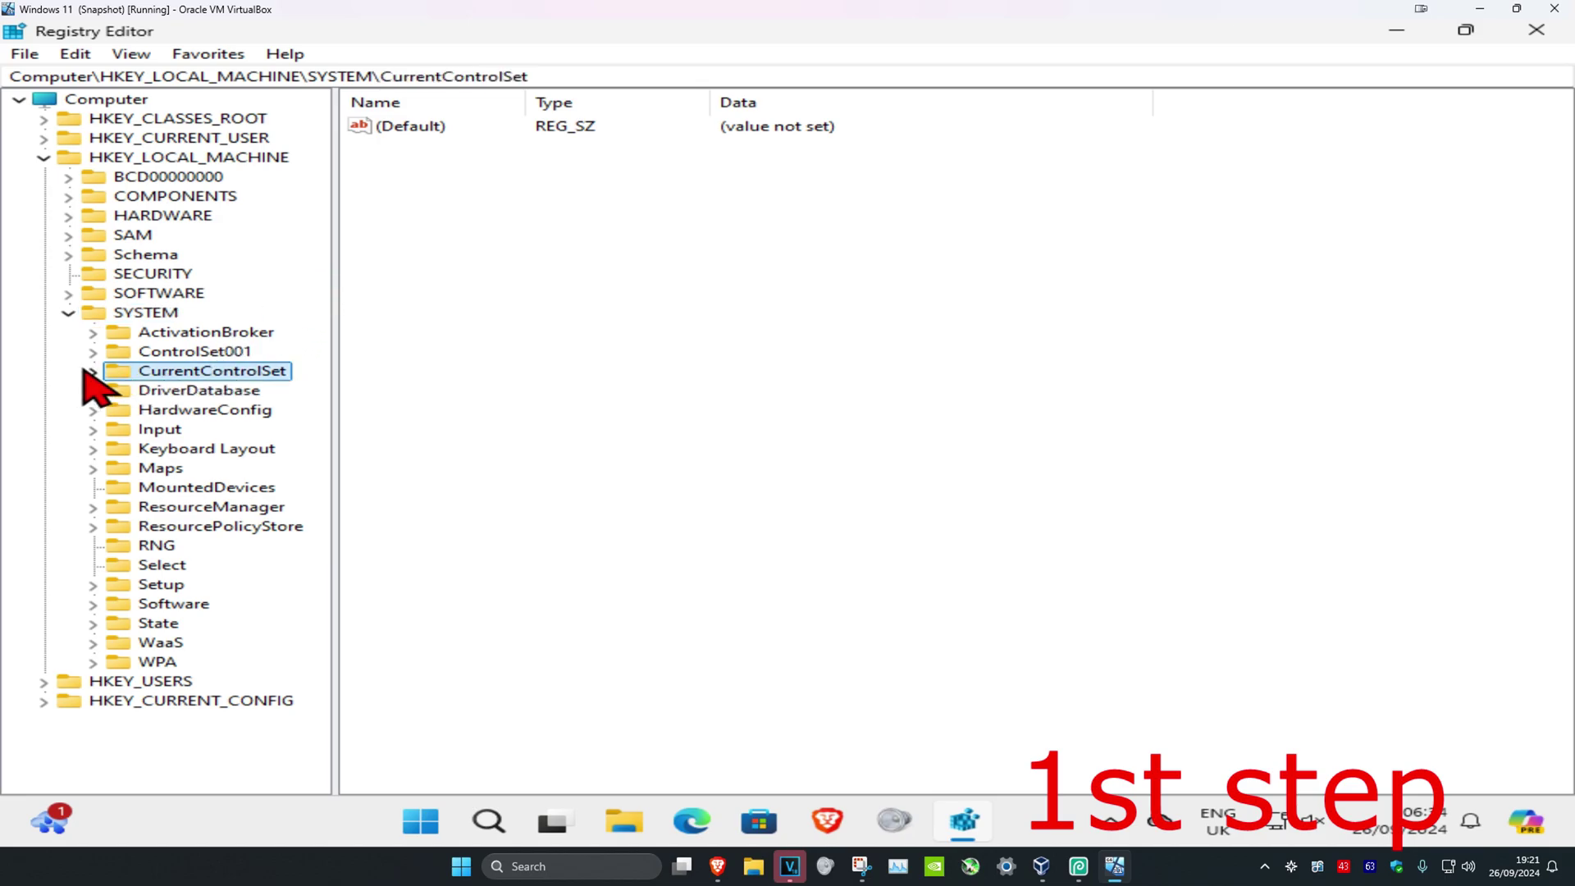
left_click(93, 370)
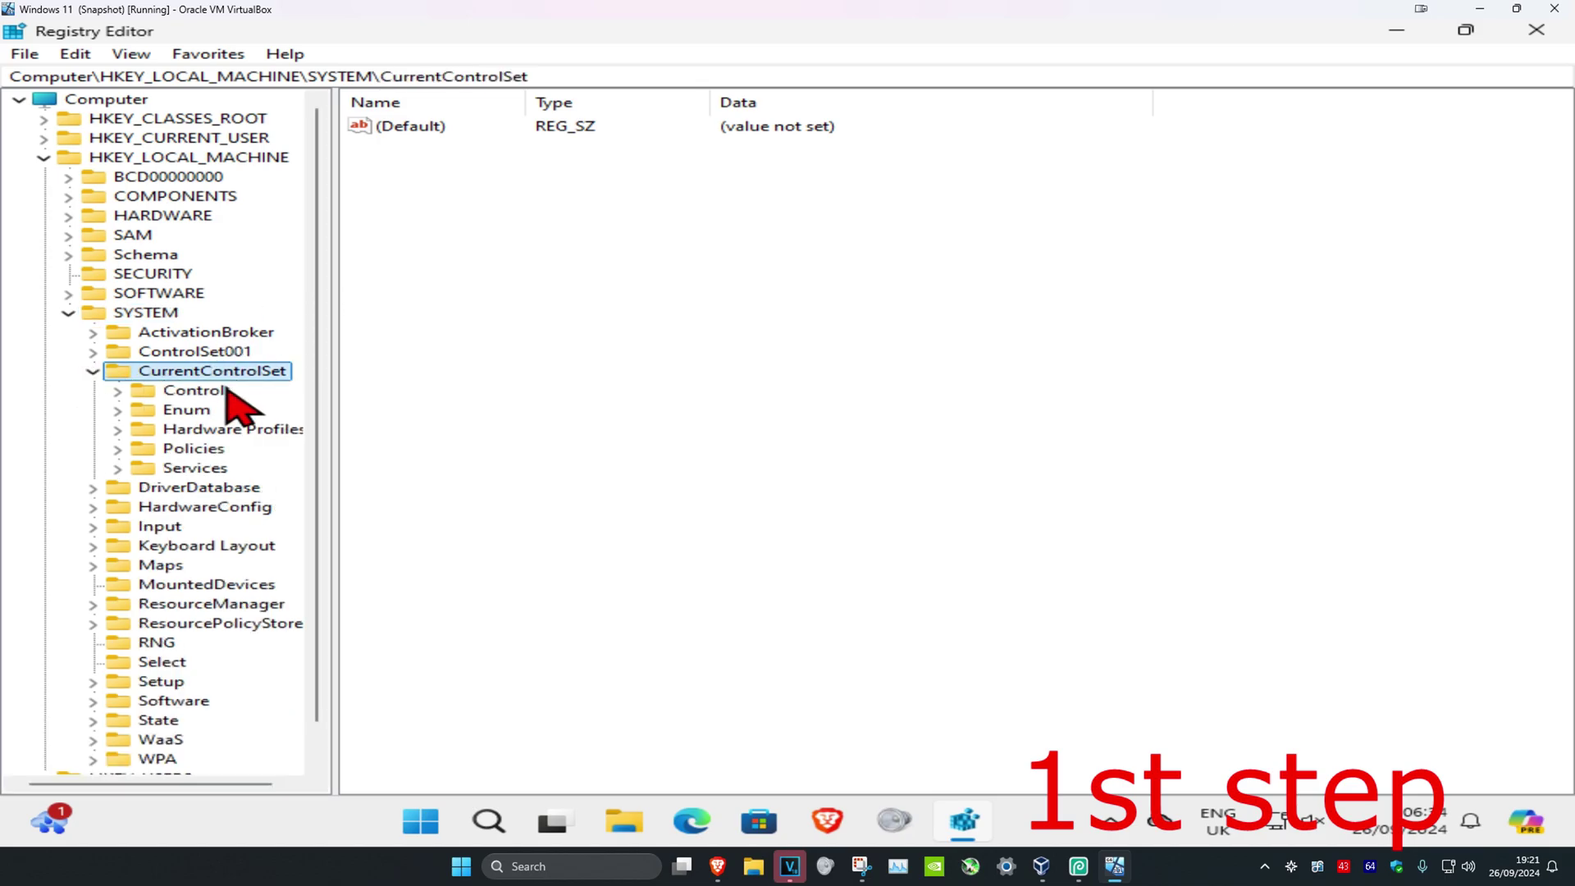
left_click(197, 470)
left_click(113, 466)
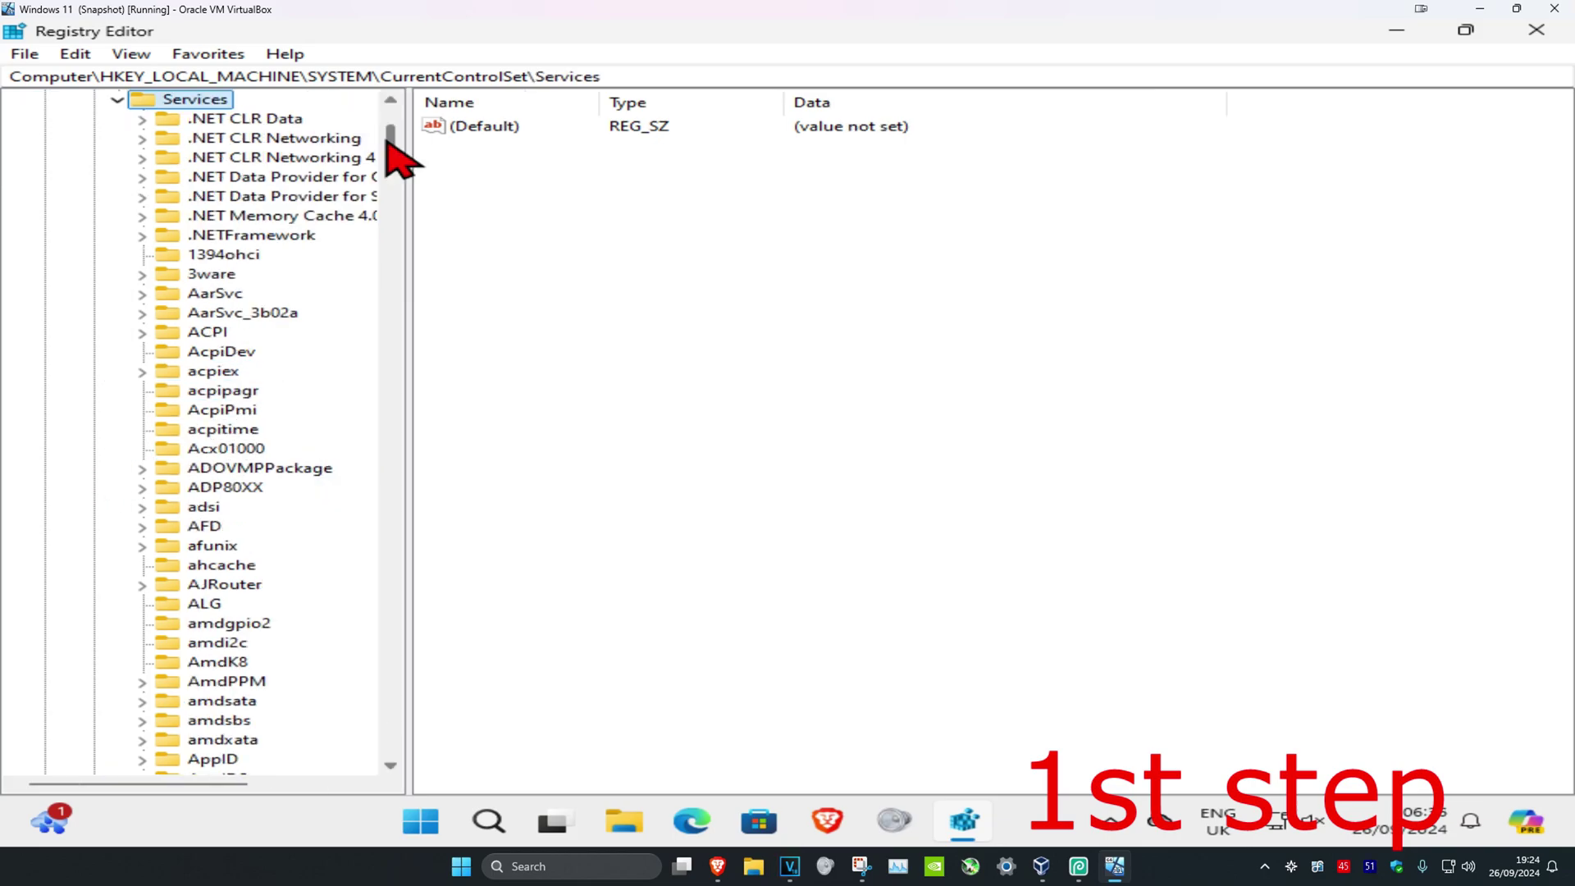
left_click_drag(387, 139, 382, 541)
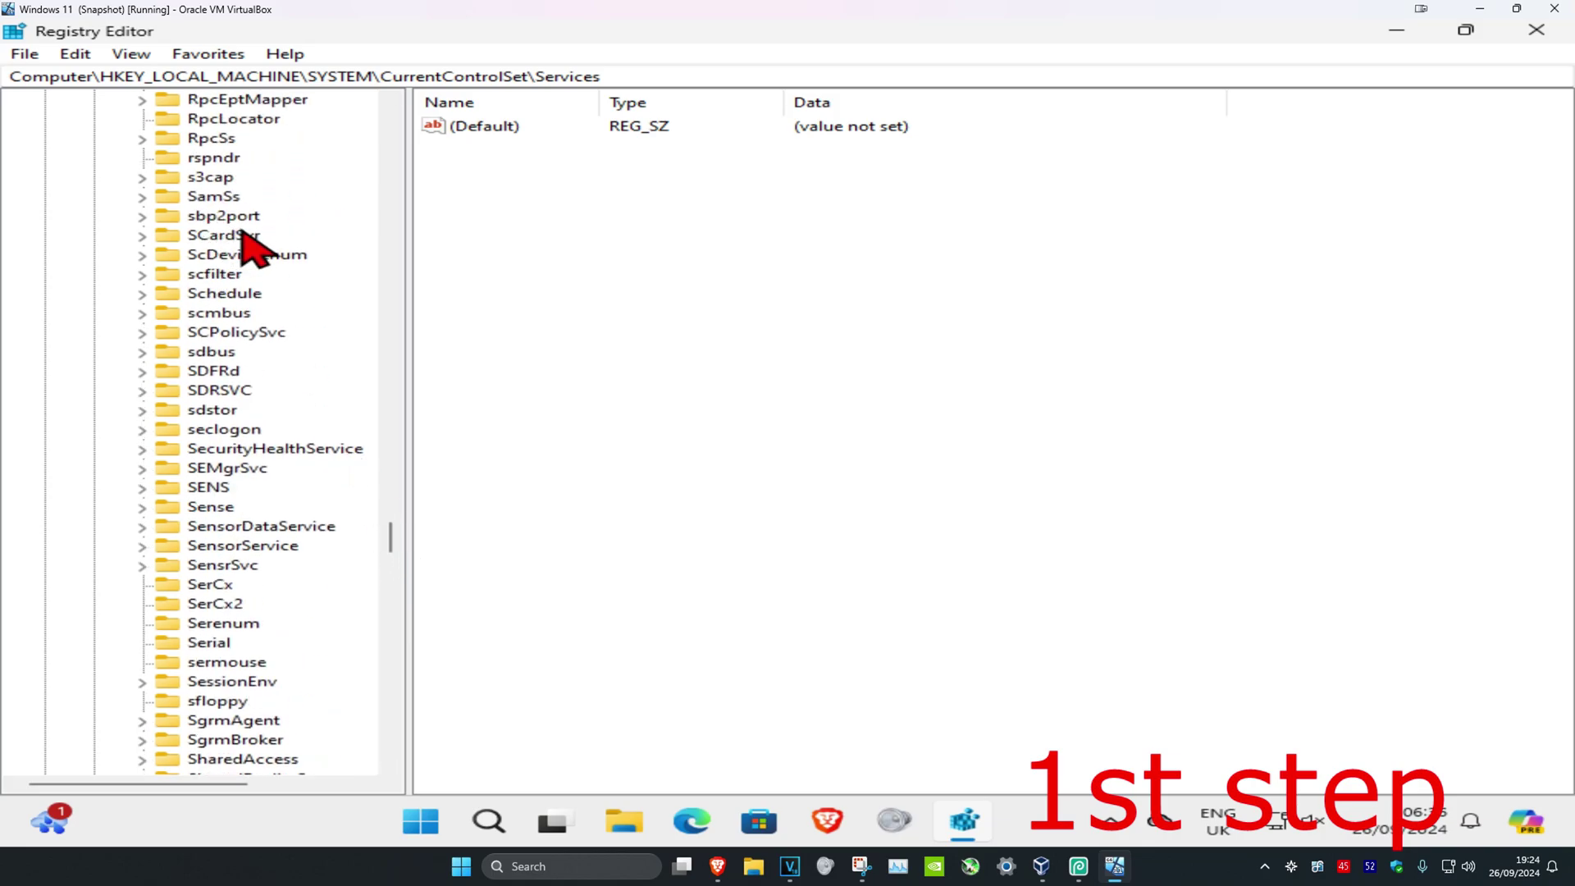
Step: Select the SCardSvr service key to show ImagePath, Start and Type values
left_click(233, 237)
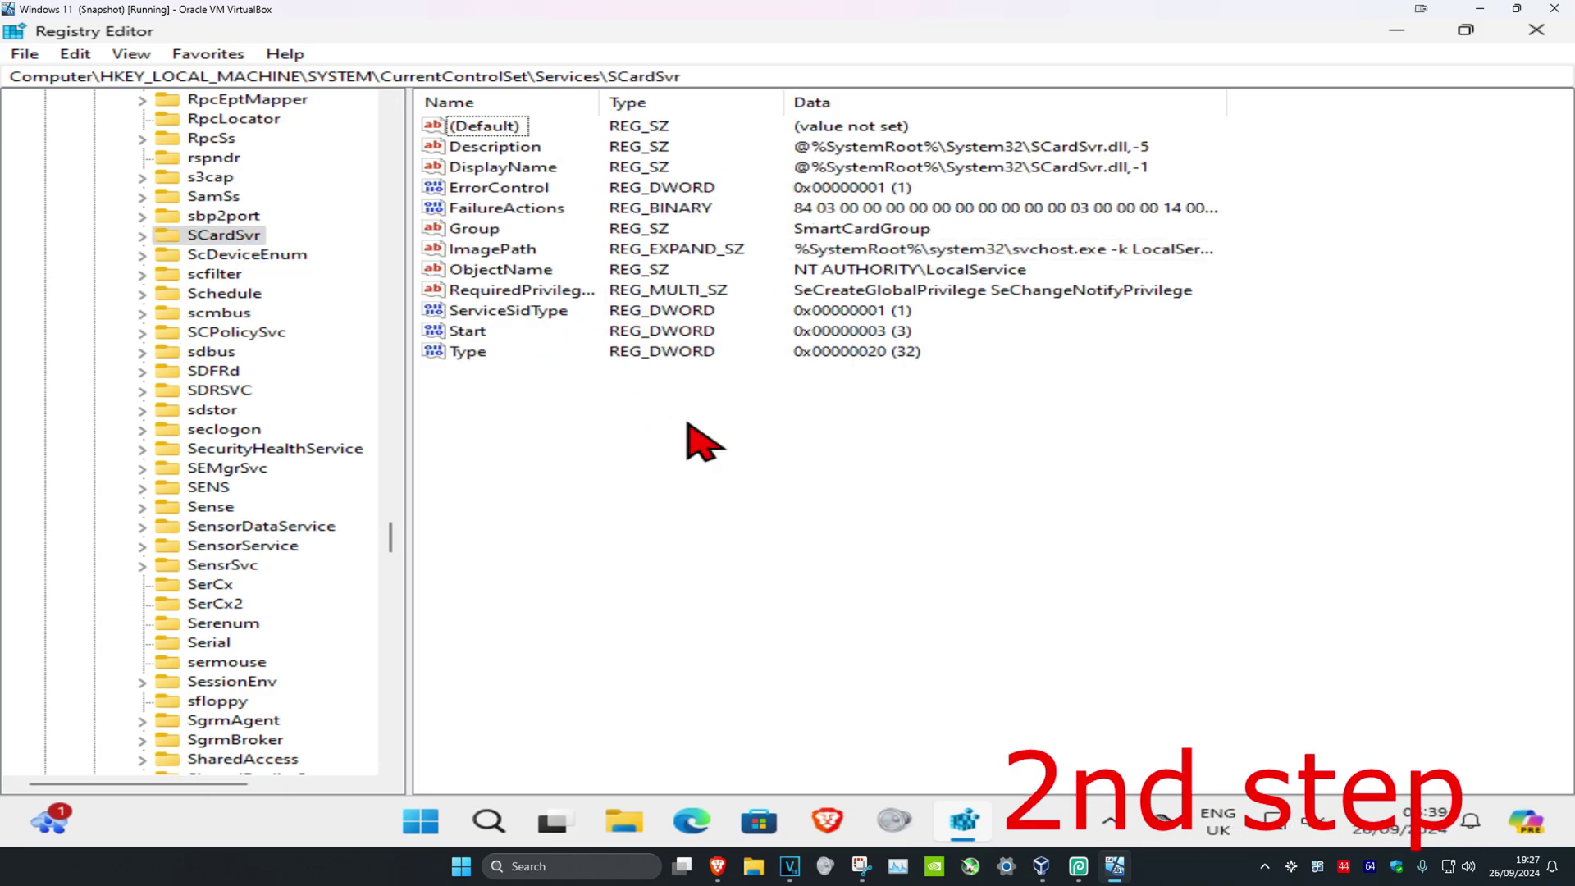
Step: Set SCardSvr's Start DWORD to 2, then change it to 4
left_click(479, 333)
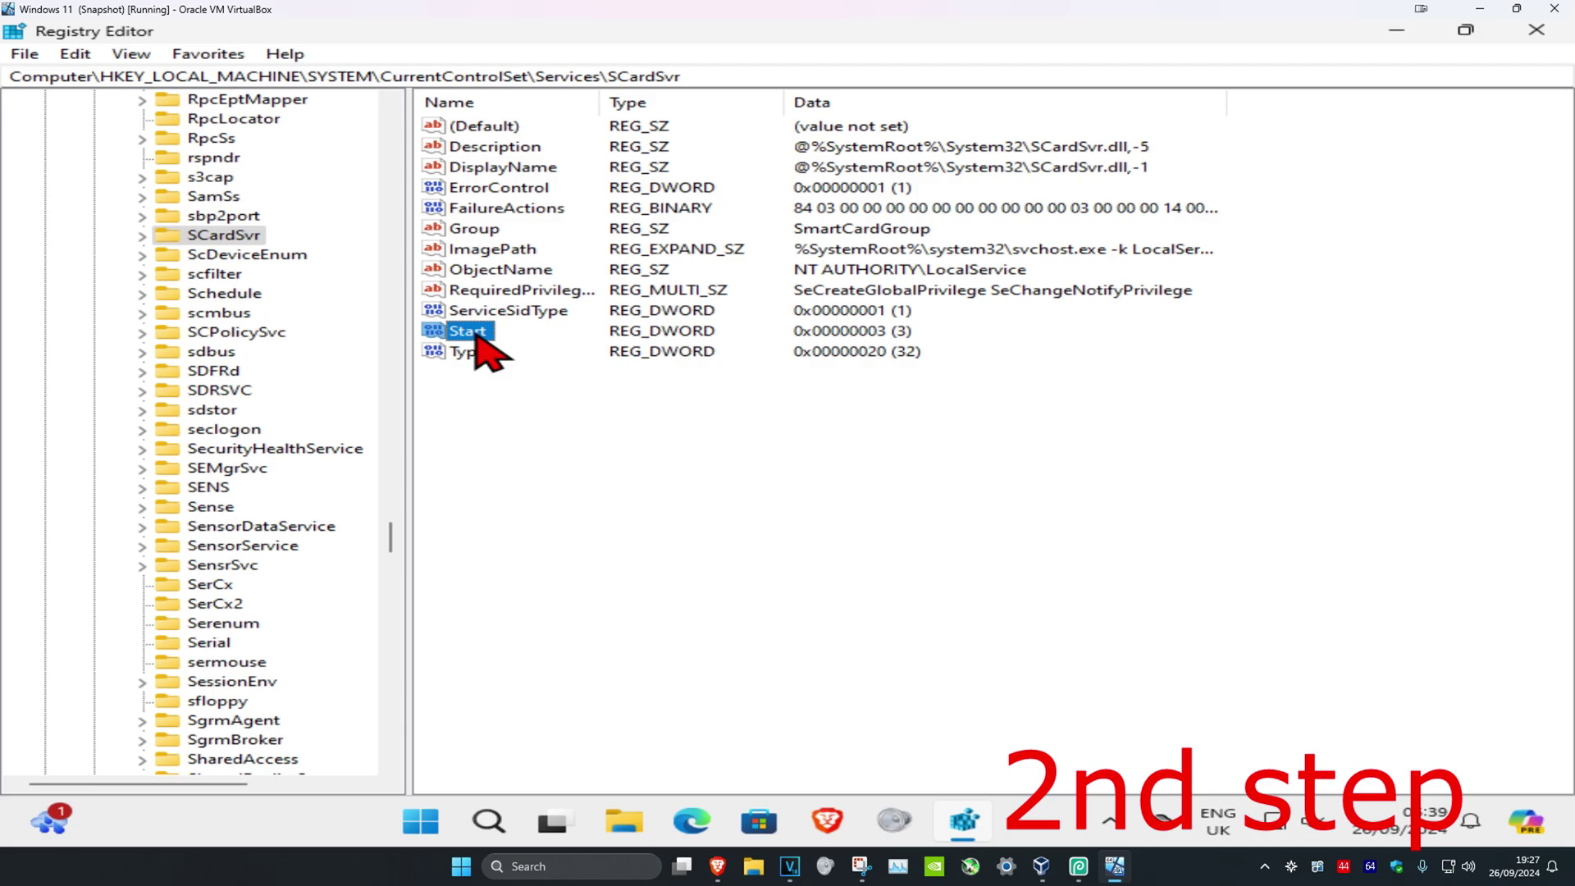
double_click(471, 332)
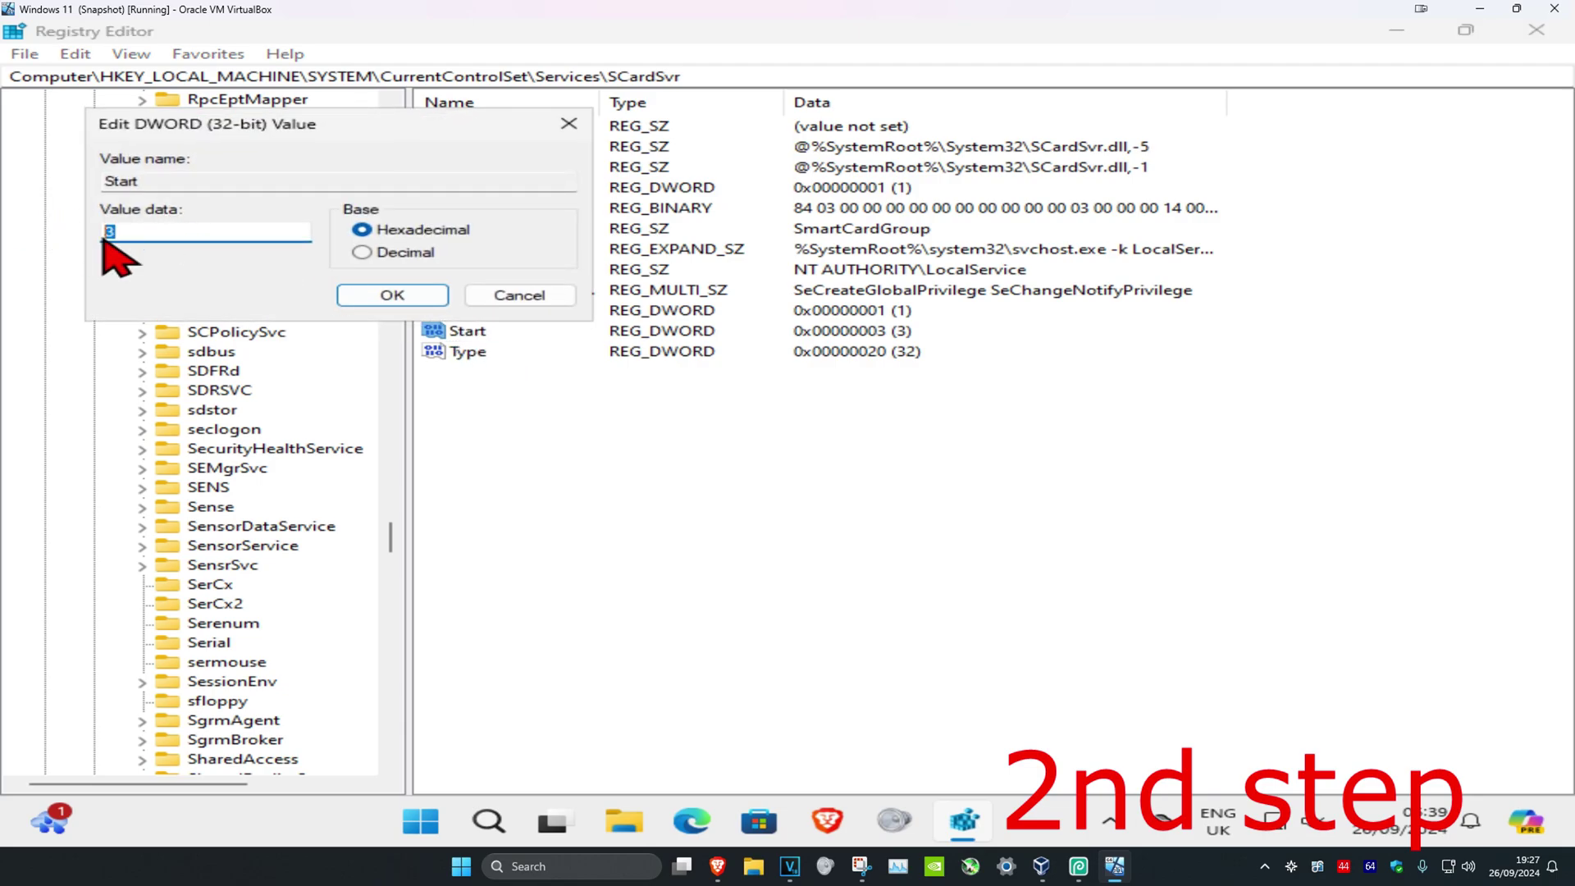
type("2")
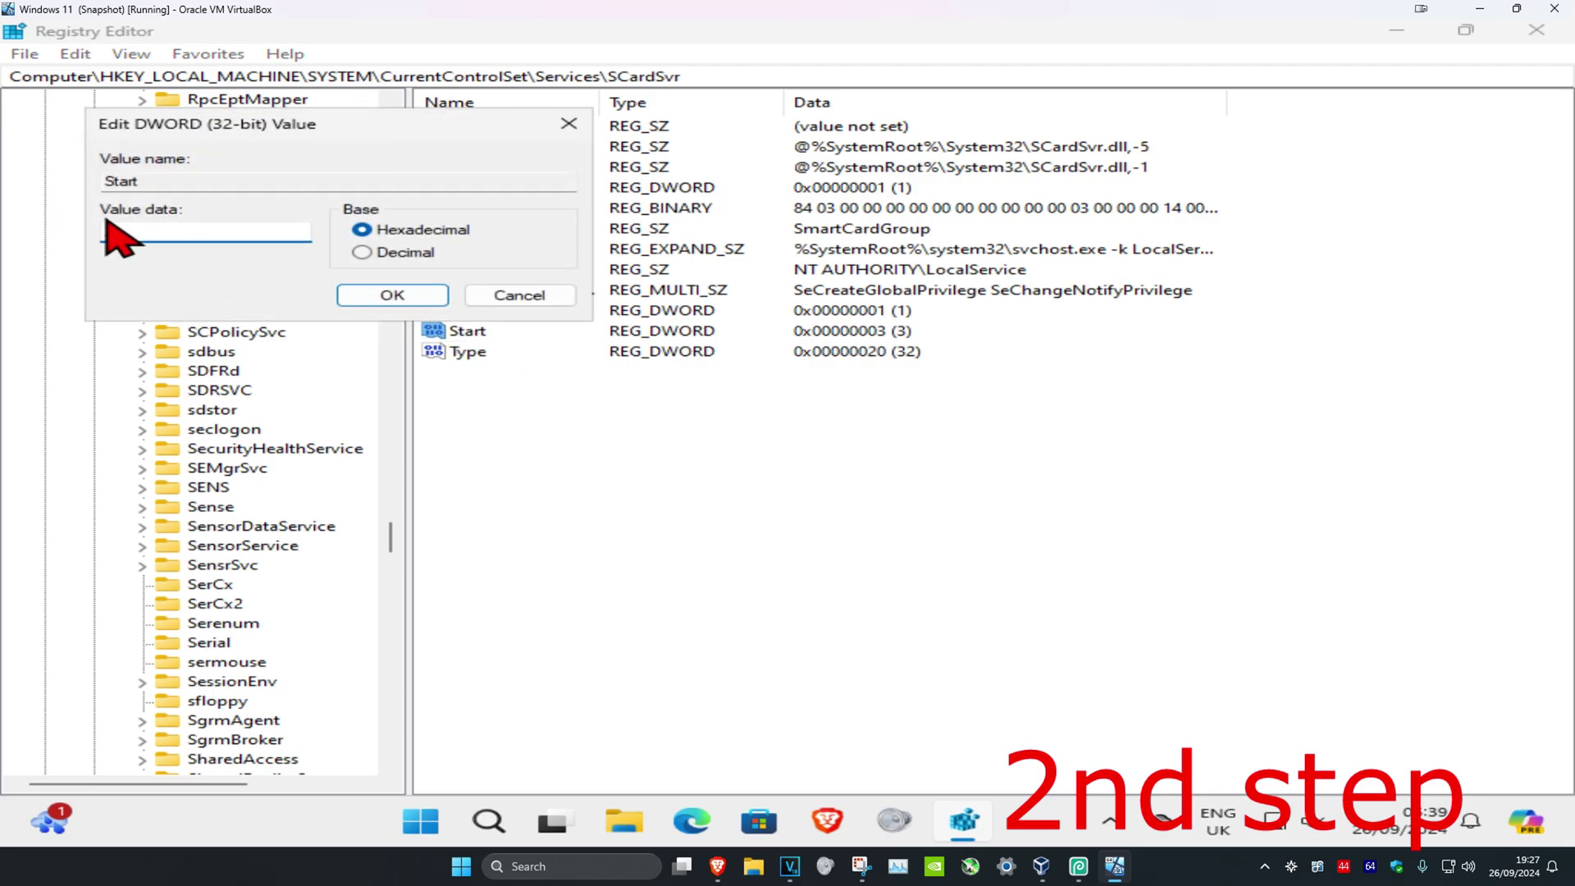
left_click(391, 295)
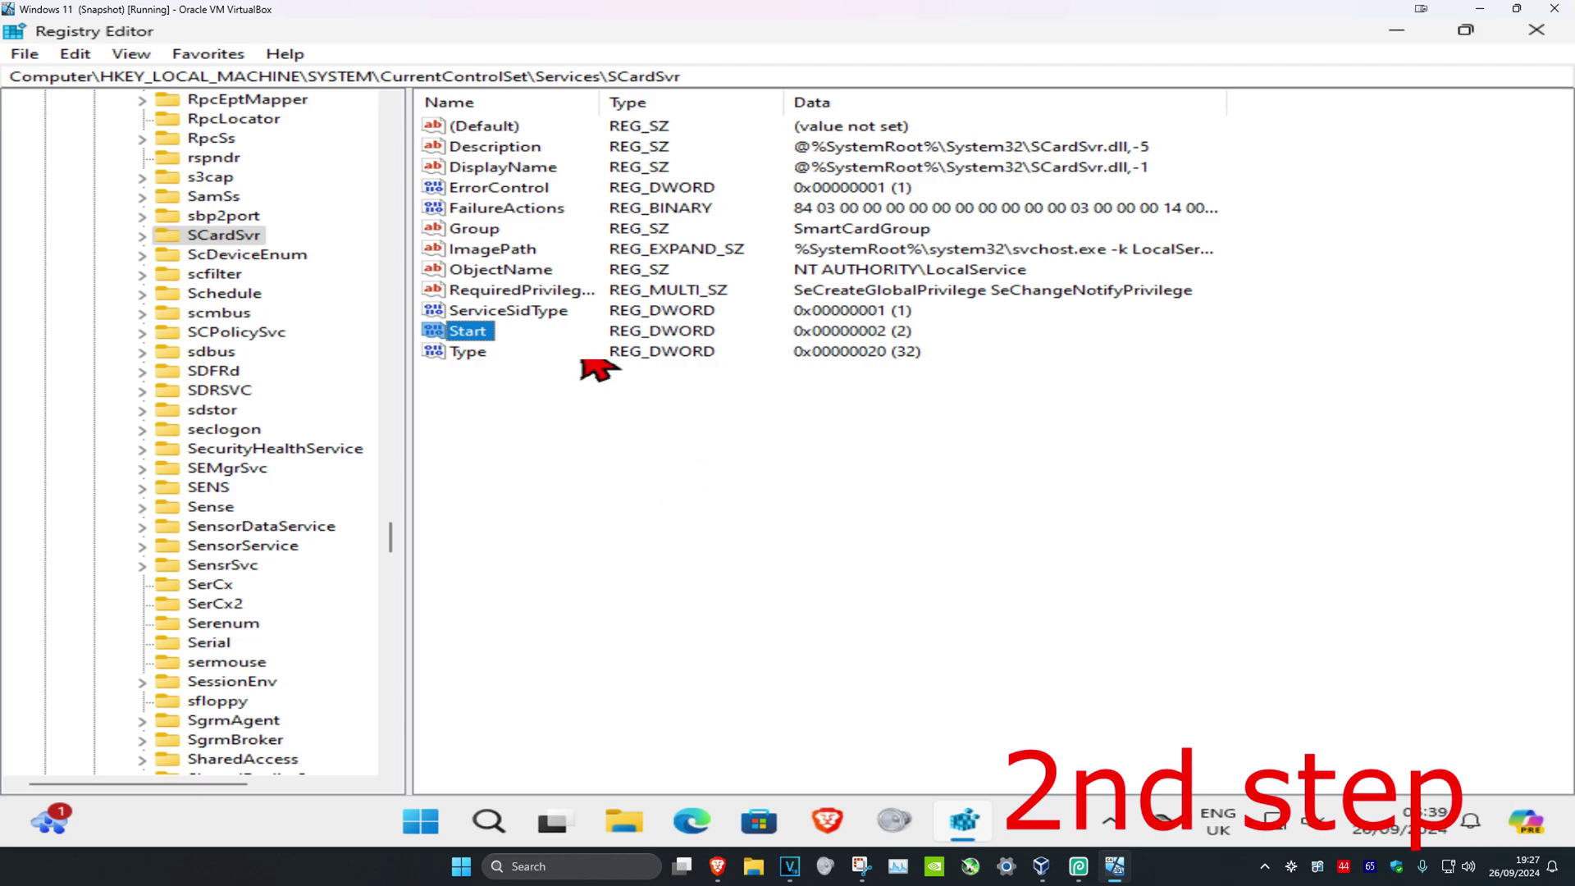
double_click(471, 333)
type("4")
left_click(392, 295)
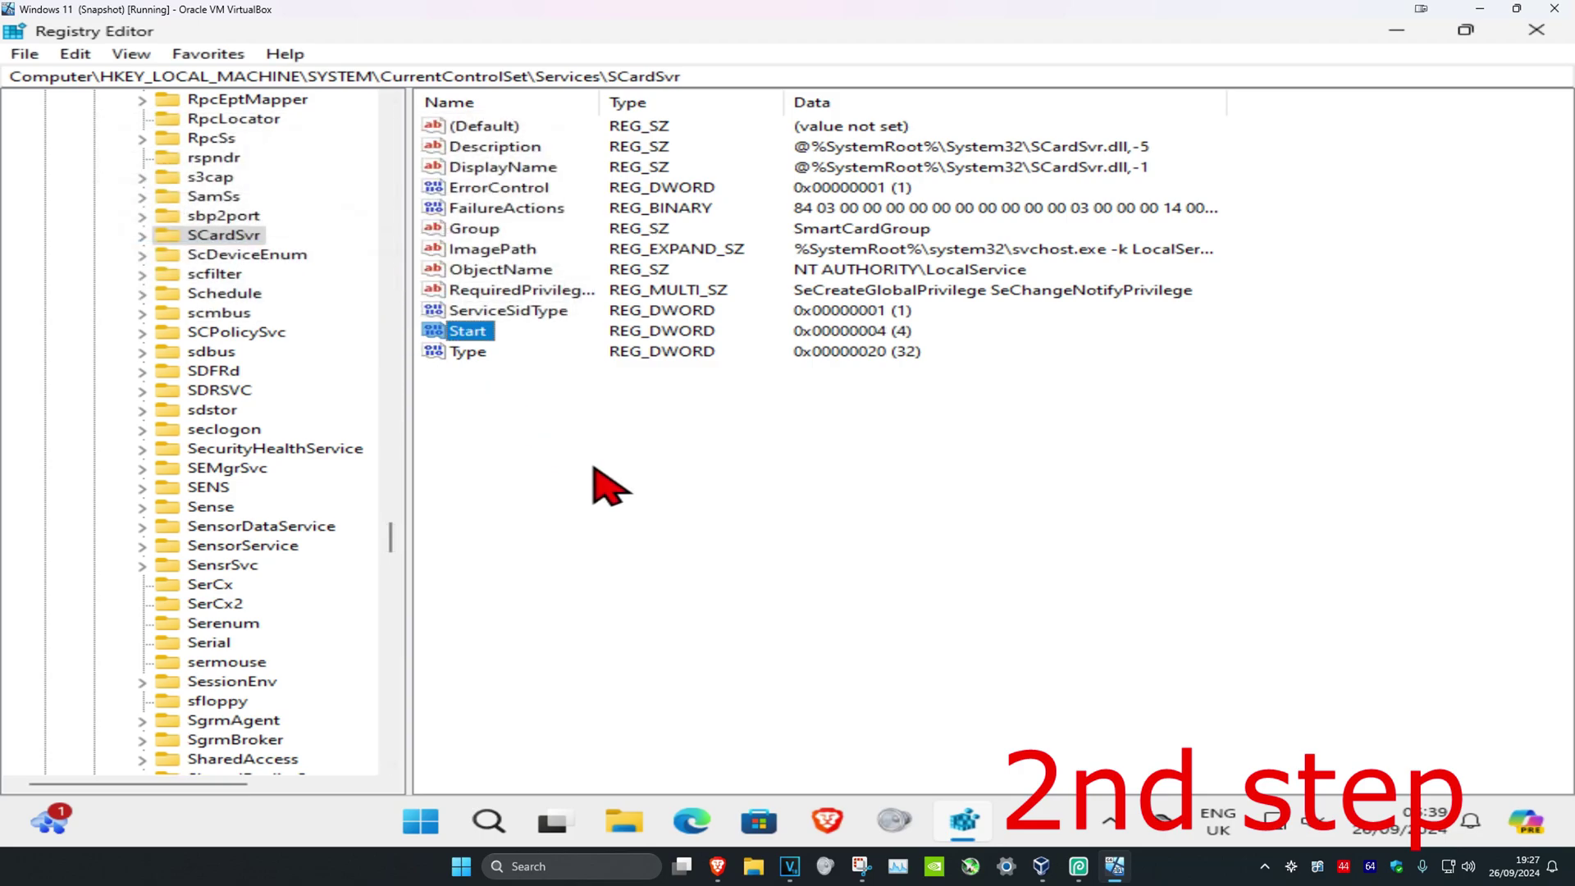
Step: Set SCardSvr's Start value to 3, then reopen it to enter a new value
double_click(469, 332)
type("3")
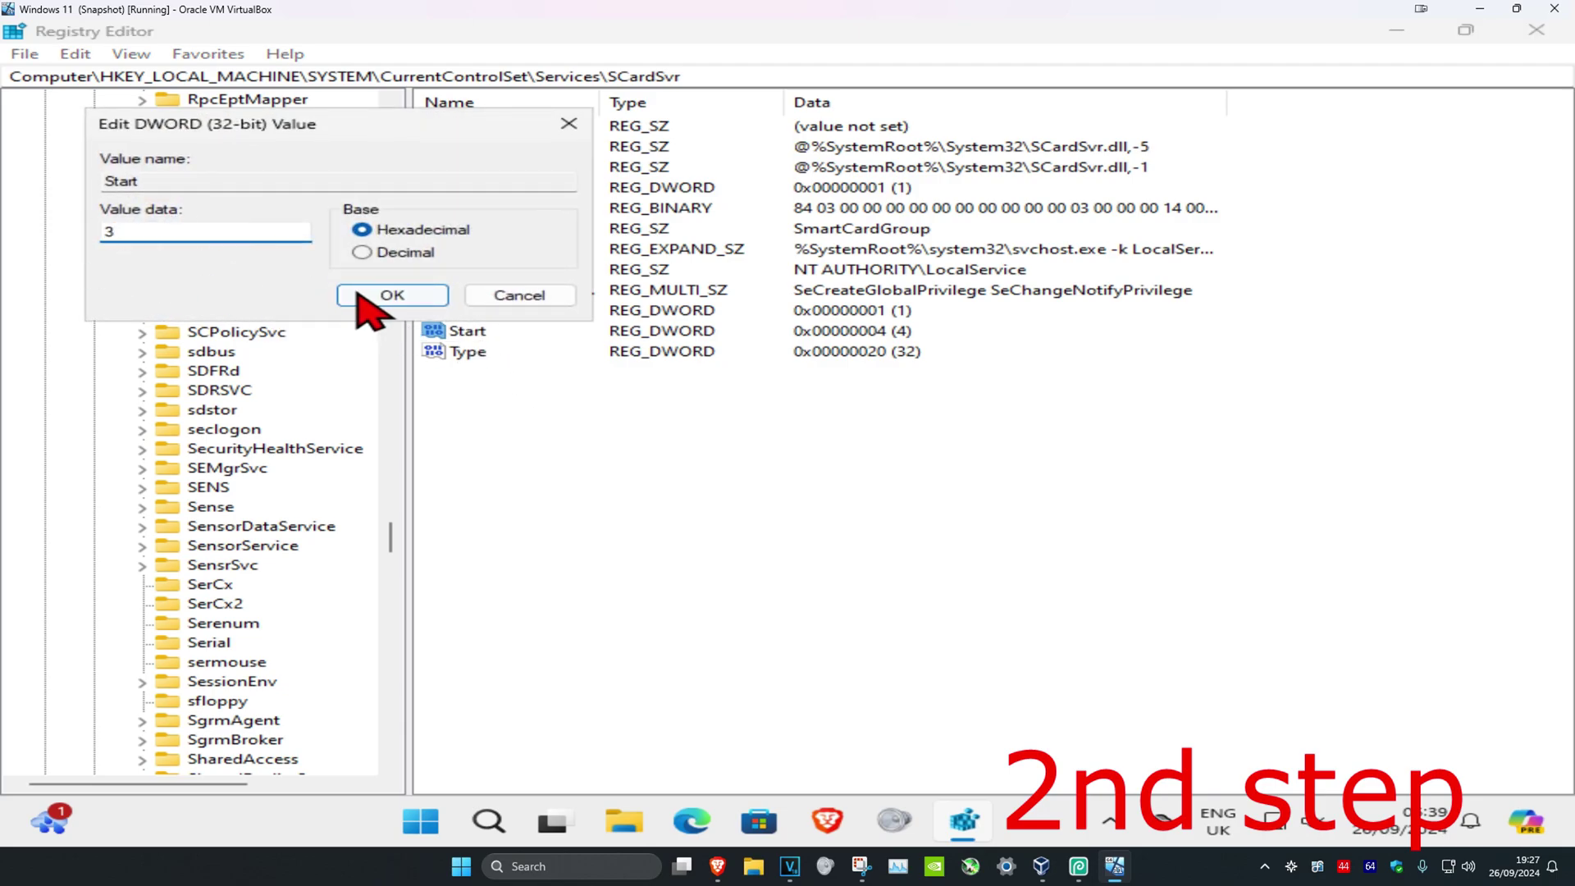
left_click(391, 296)
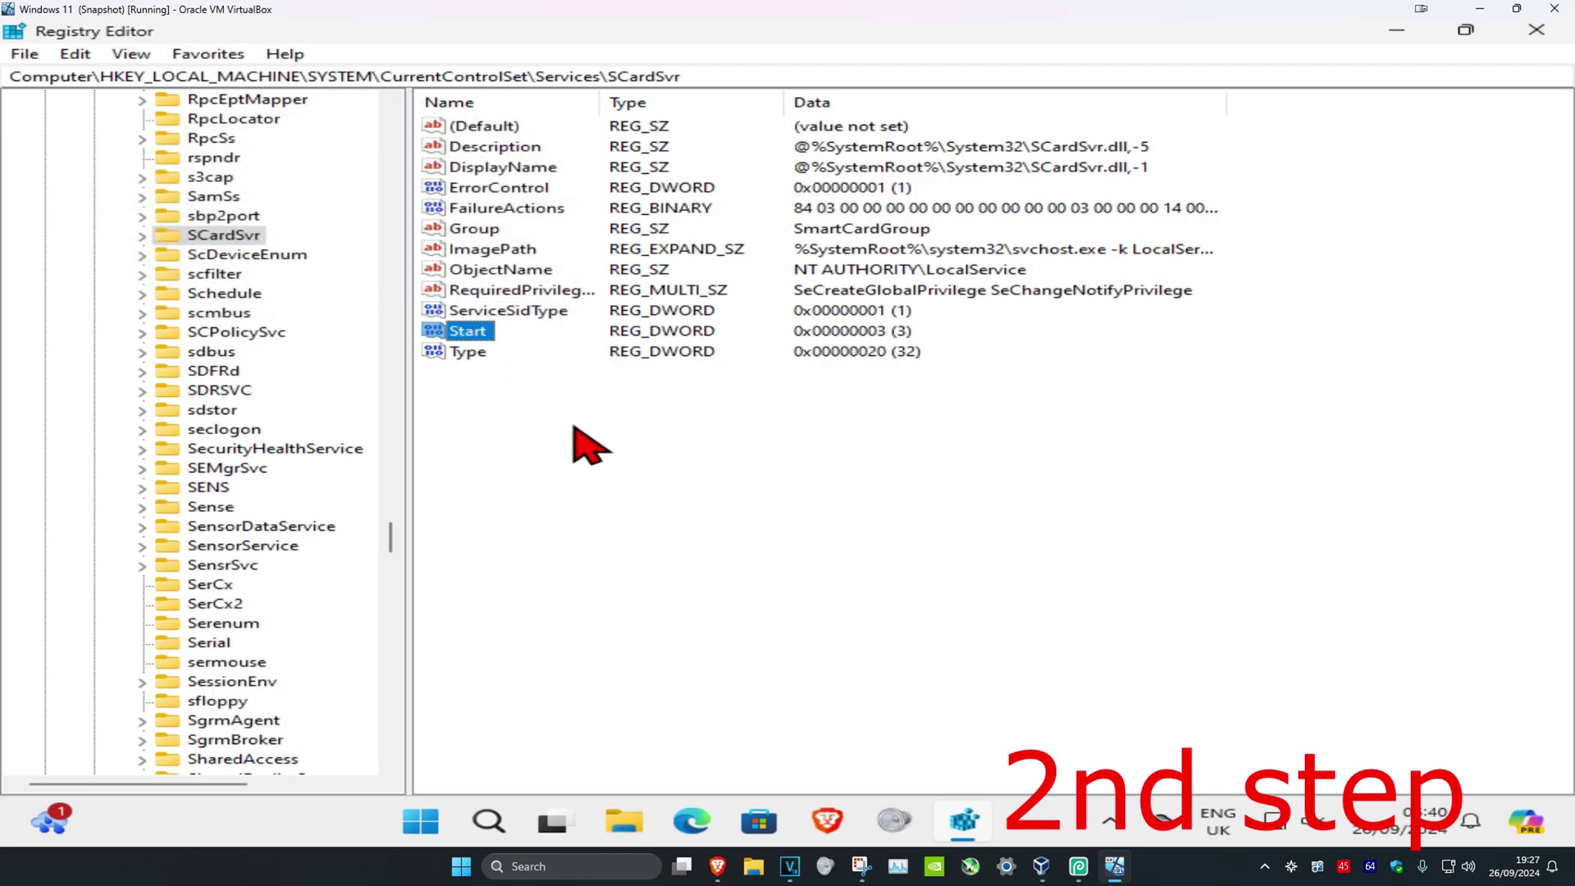
double_click(468, 332)
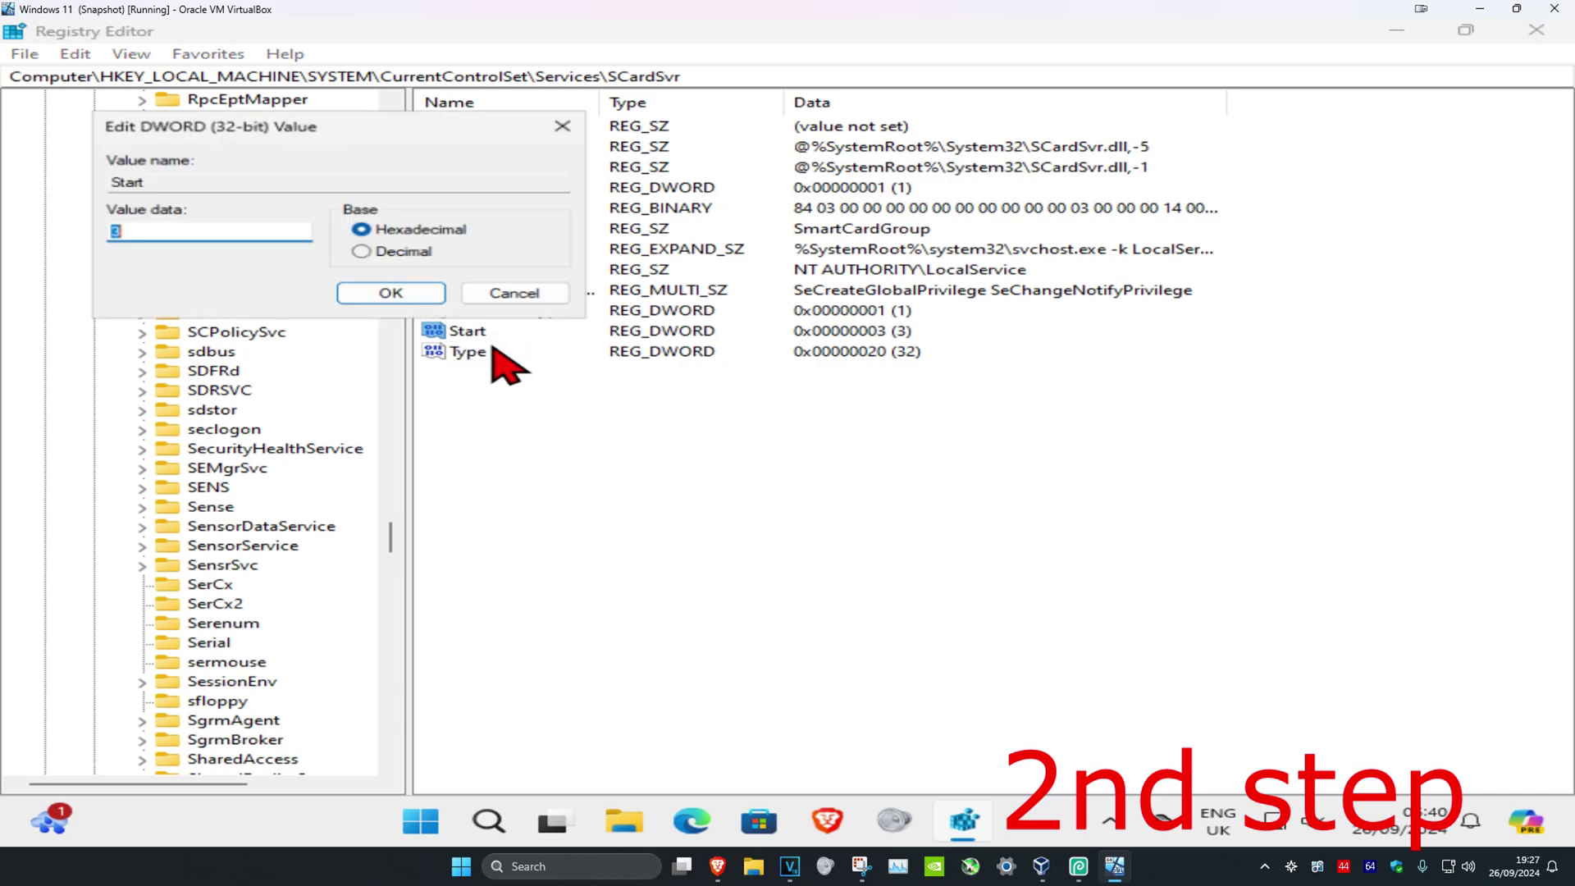
left_click(139, 230)
Step: Save Start as 2, then view and dismiss the Start menu power options
key("BackSpace")
type("2")
left_click(394, 301)
key("super")
left_click(1167, 746)
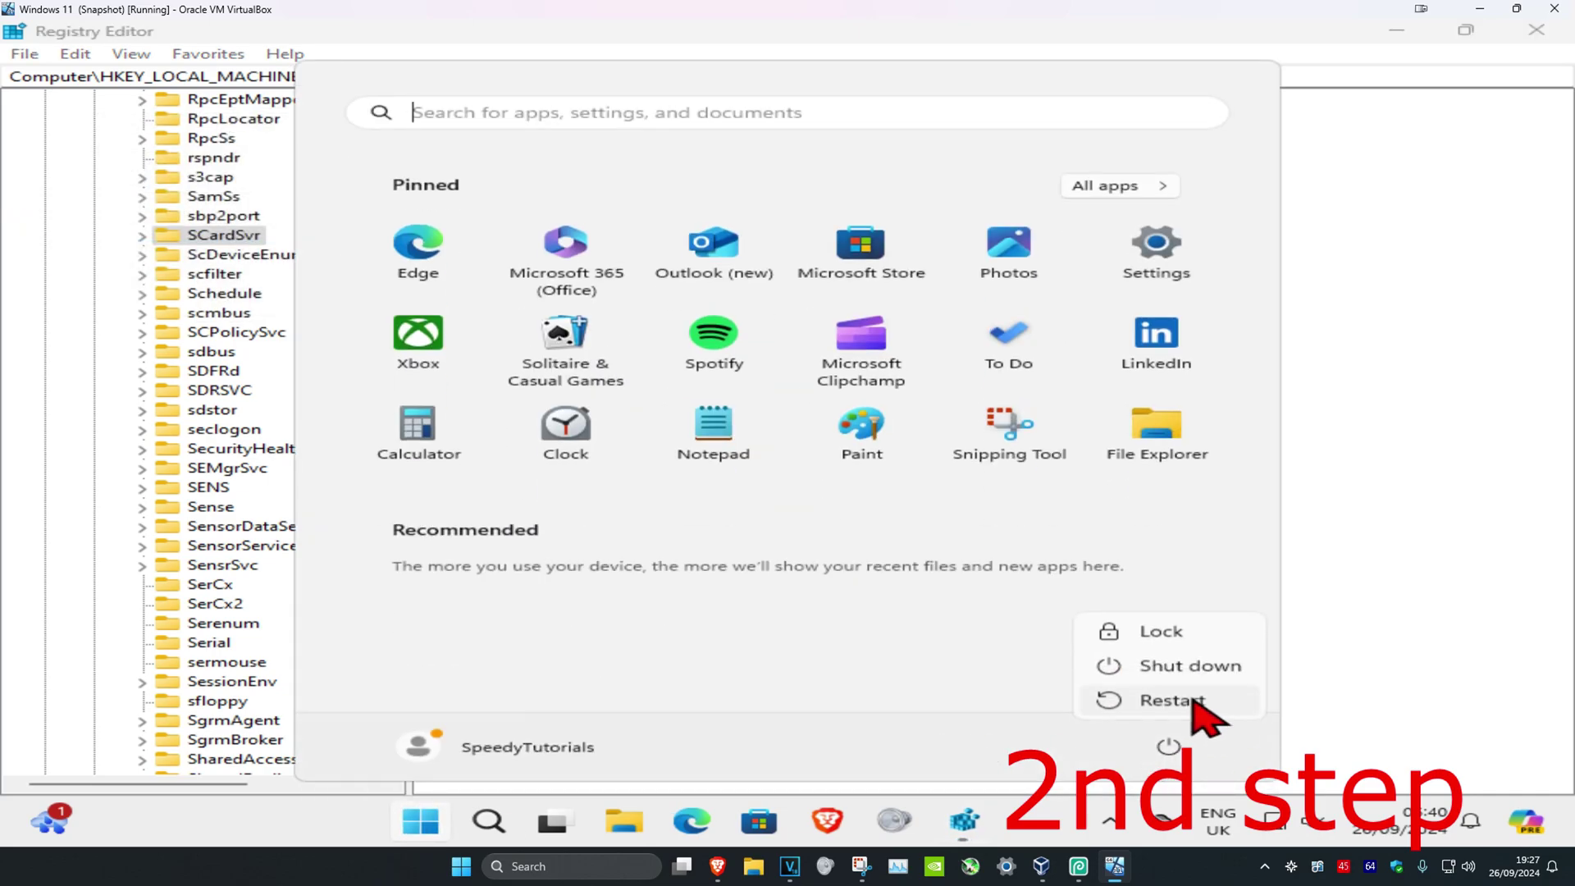
left_click(1391, 518)
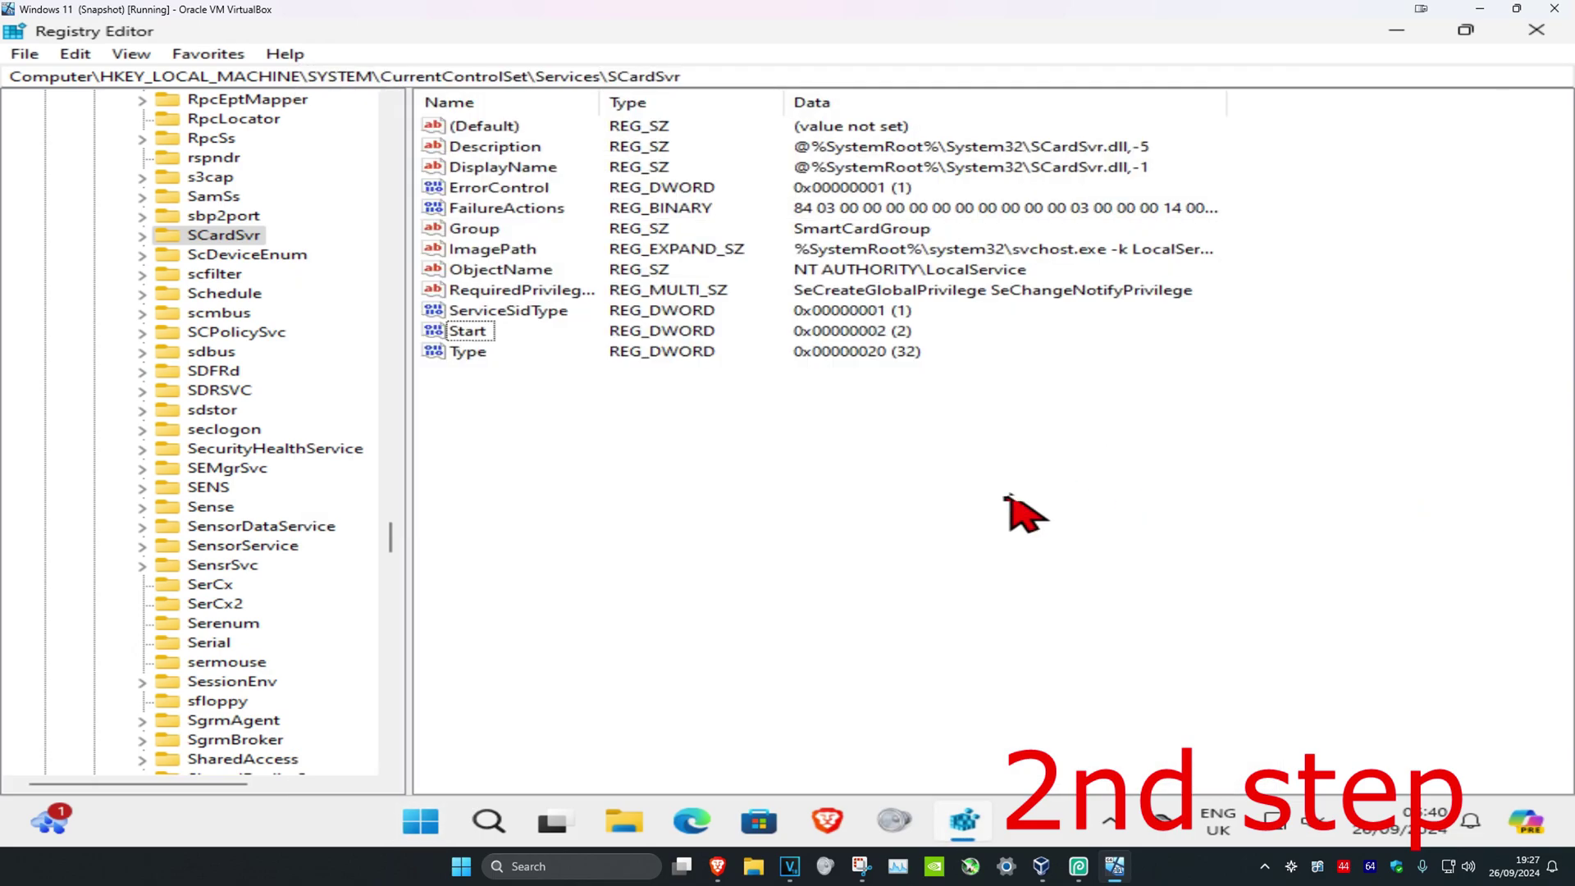
Step: Change Start to 4, then view and dismiss the power options again
double_click(468, 331)
type("4")
left_click(370, 295)
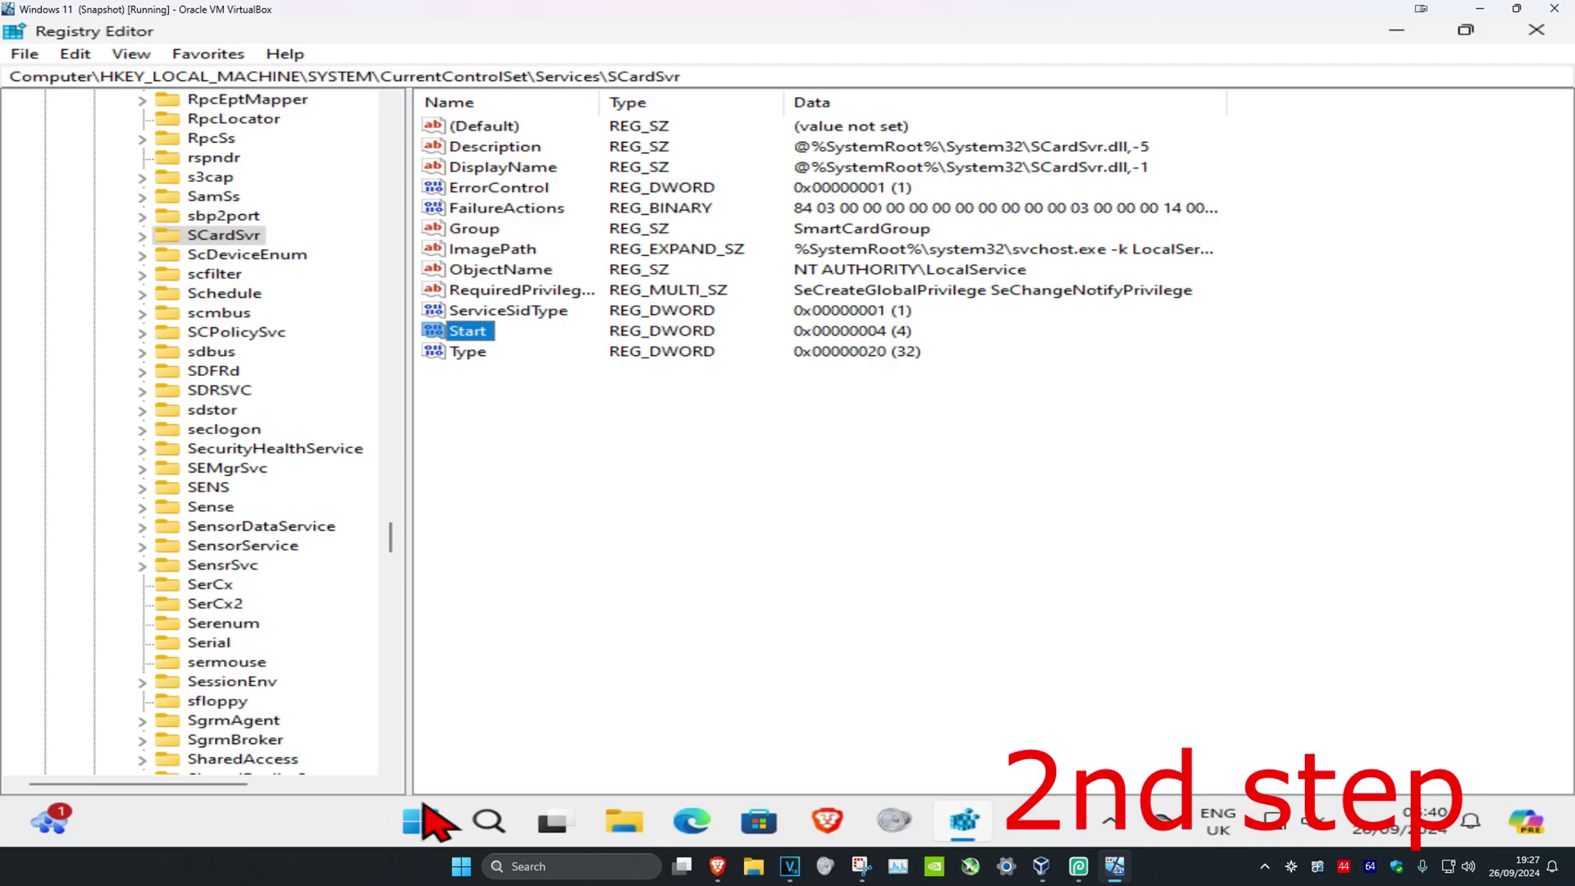
left_click(421, 819)
left_click(1167, 747)
left_click(1403, 610)
Step: Change Start to 3 and show the Start menu power flyout with Restart
double_click(468, 330)
type("3")
left_click(392, 296)
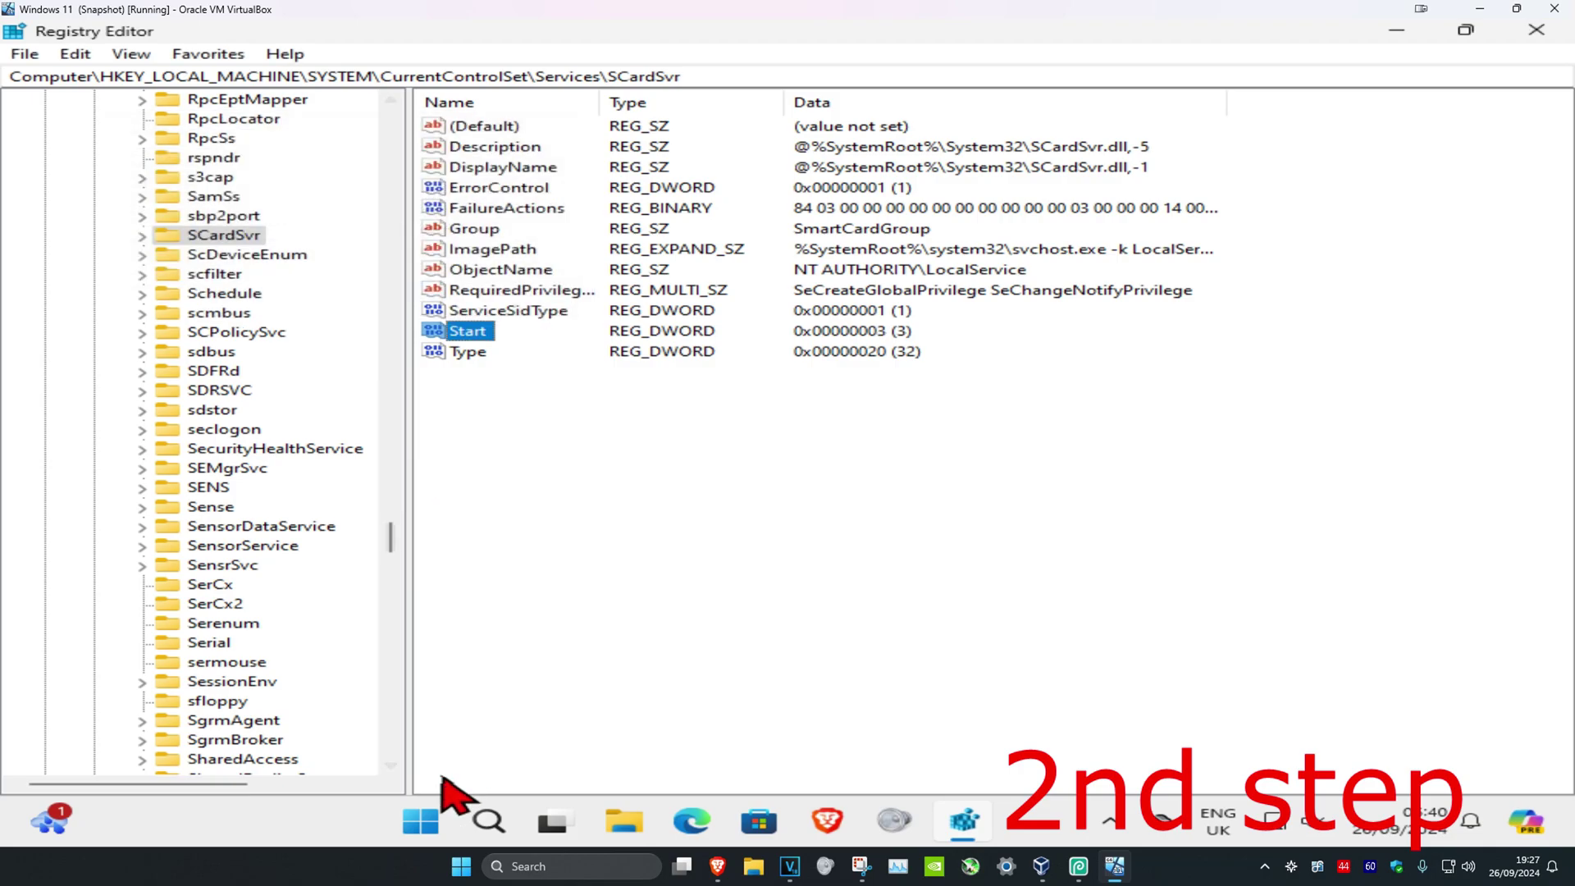
left_click(422, 822)
left_click(1168, 747)
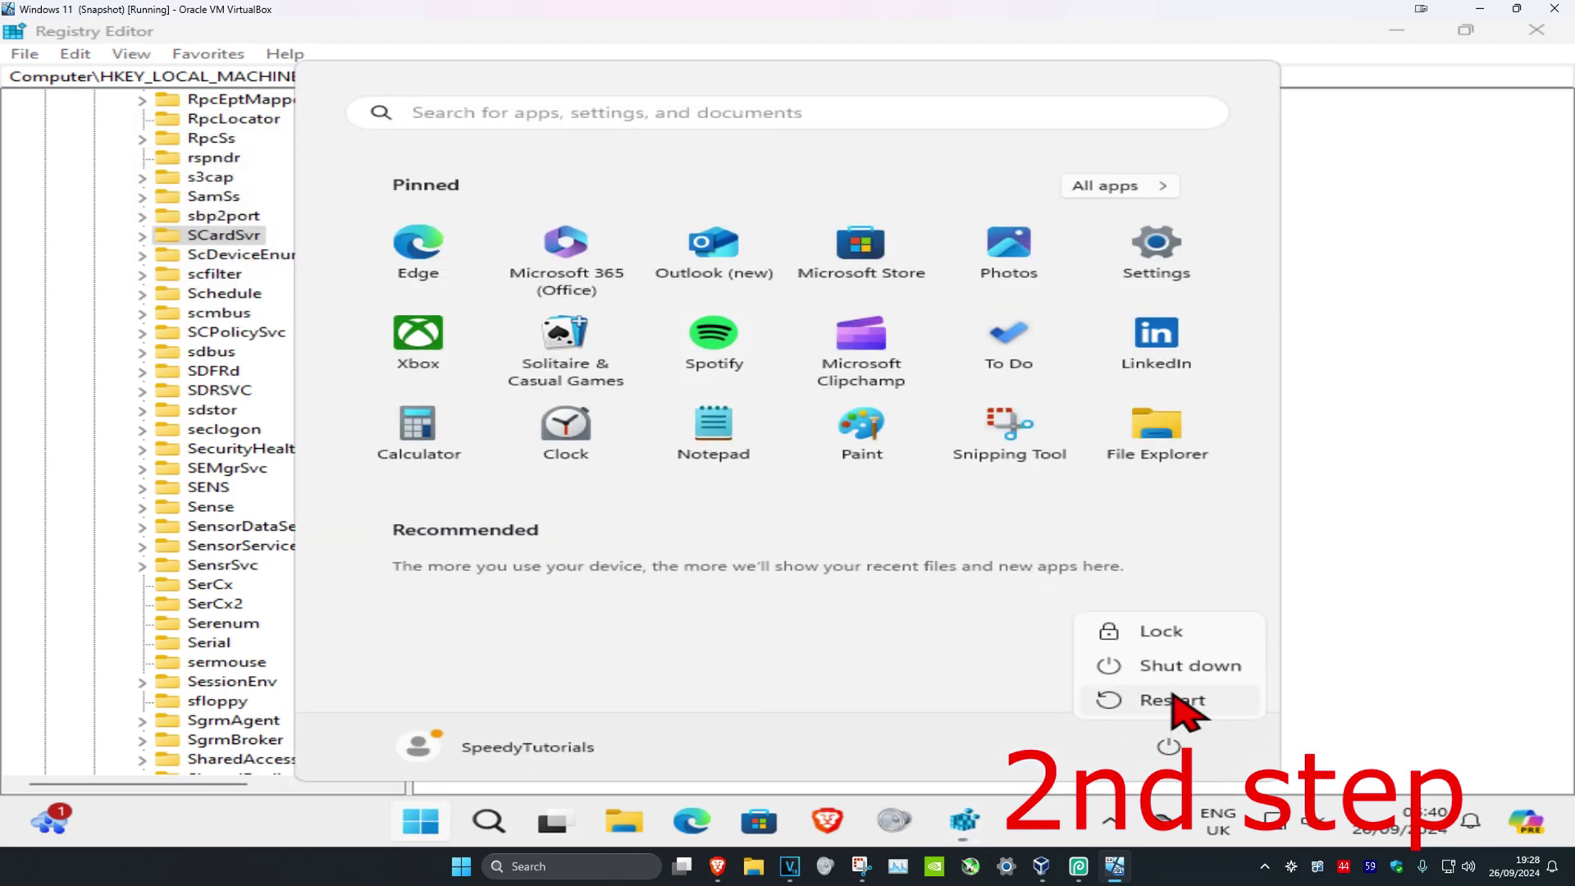